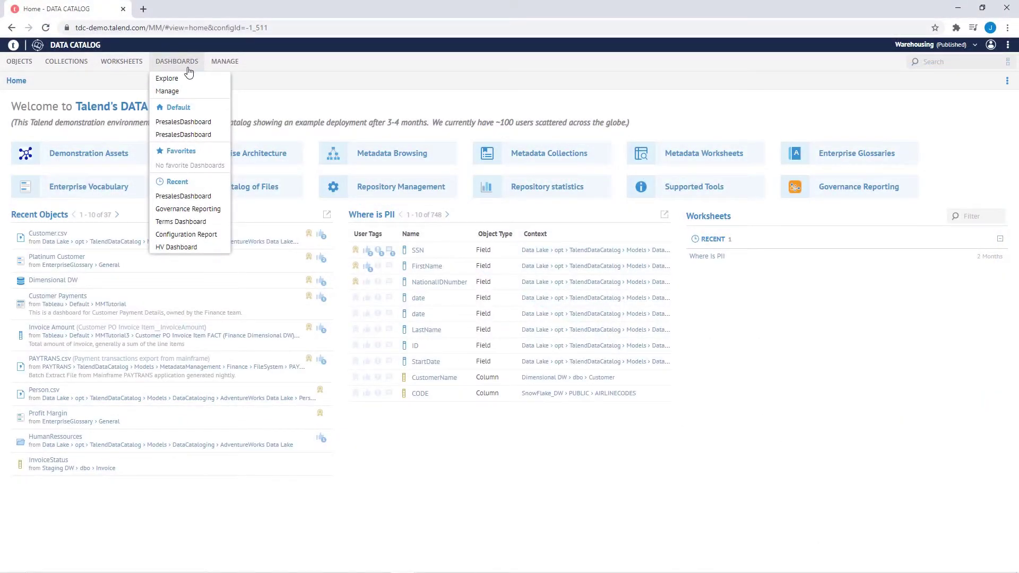
Step: Open PresalesDashboard and drop a Worksheet widget into its bottom drop zone
left_click(188, 78)
left_click(87, 137)
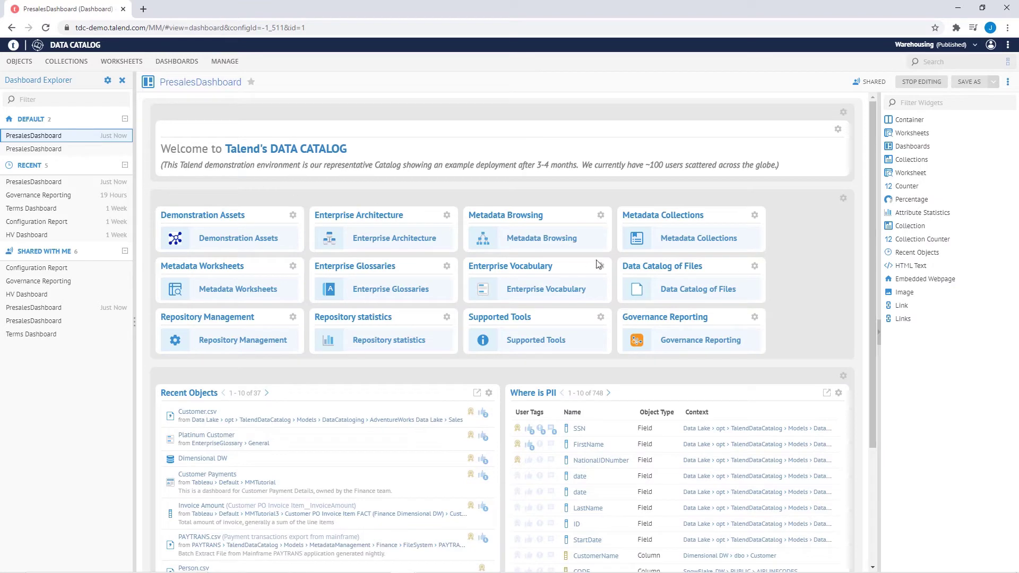
scroll(625, 271, "down", 1)
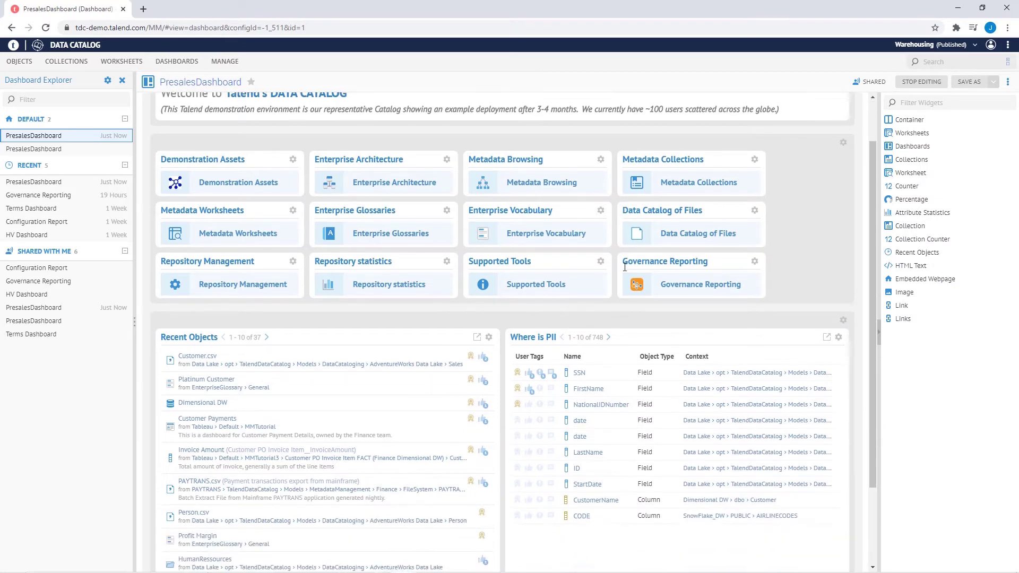
scroll(625, 272, "down", 2)
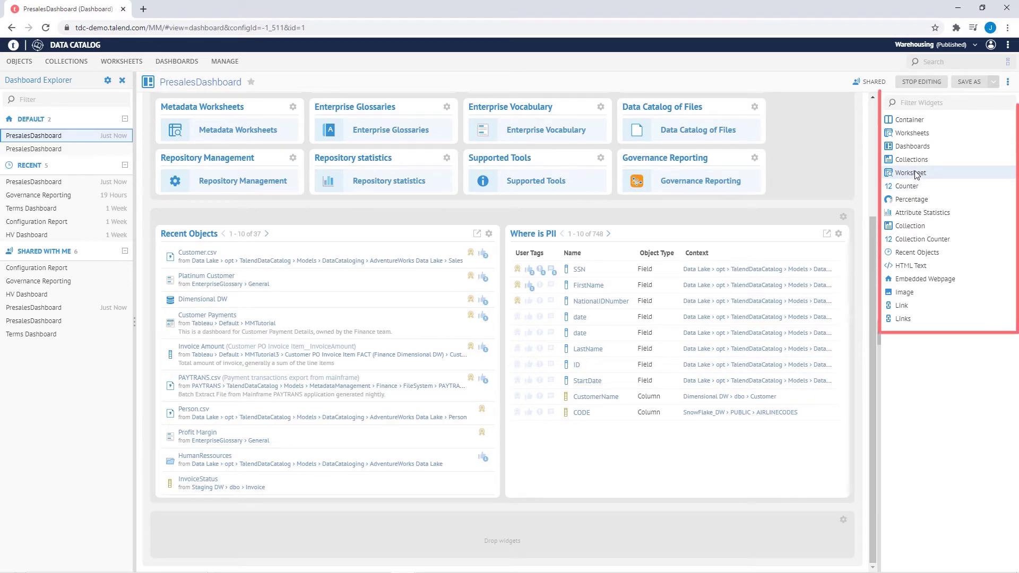
left_click_drag(915, 174, 619, 537)
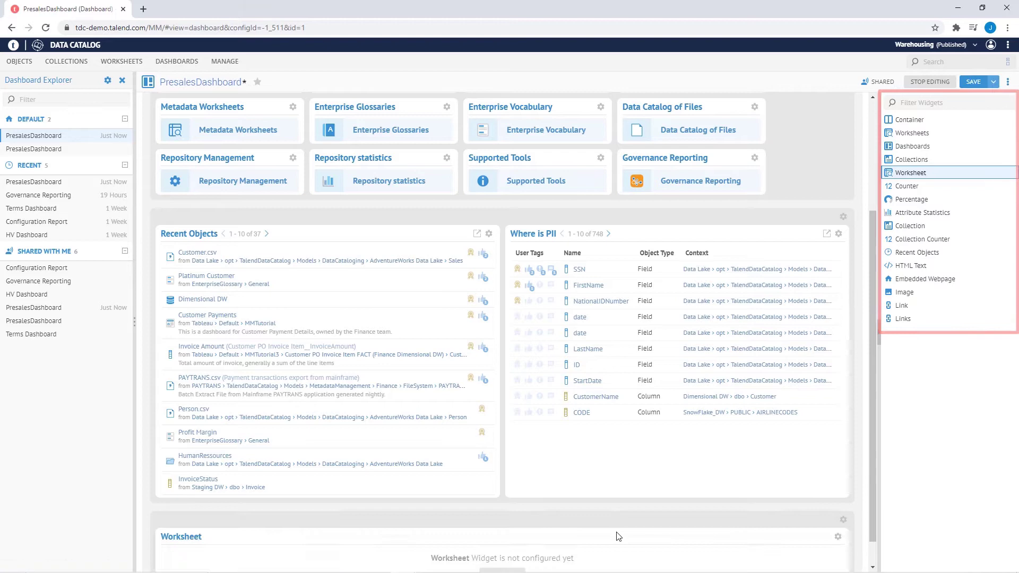
scroll(637, 535, "down", 1)
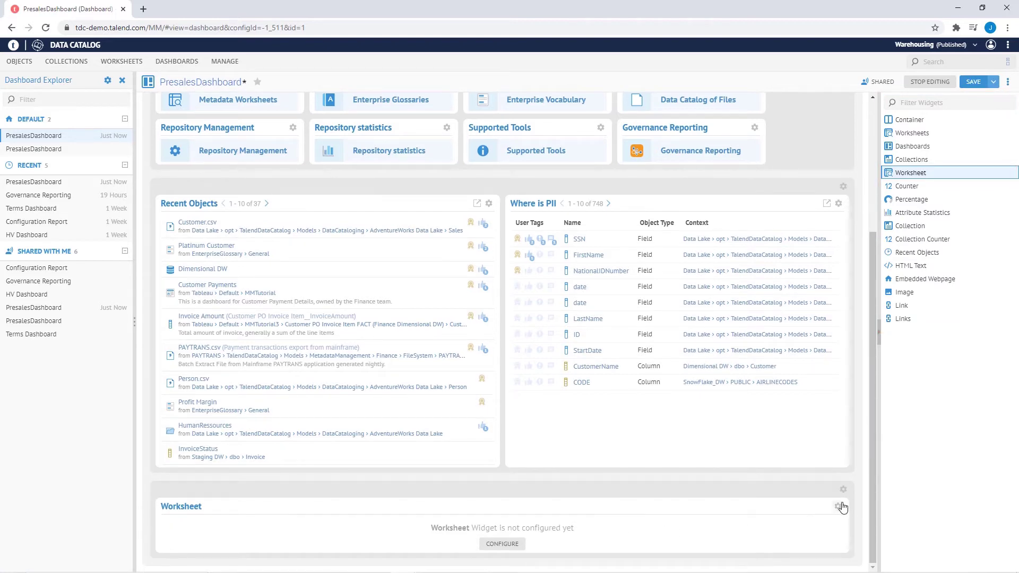
Step: Check the Worksheet widget's configuration, close it unchanged, and save the dashboard
left_click(839, 506)
left_click(831, 518)
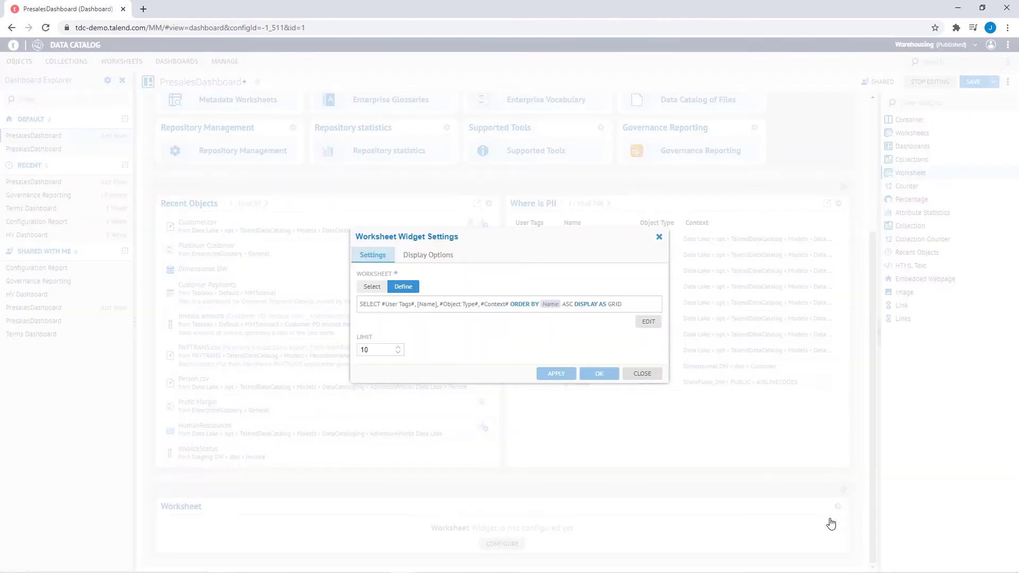
left_click(429, 256)
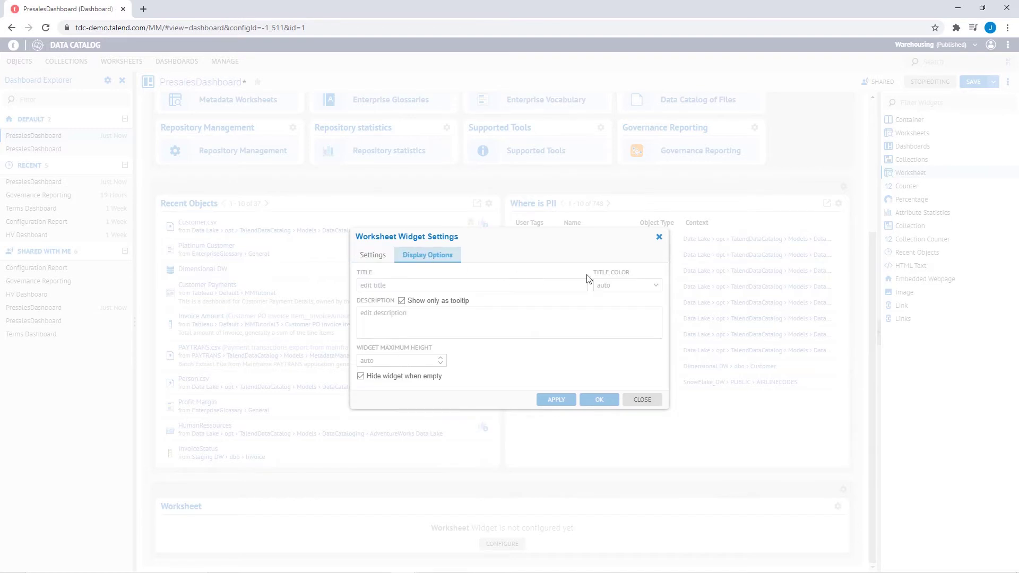
left_click(658, 237)
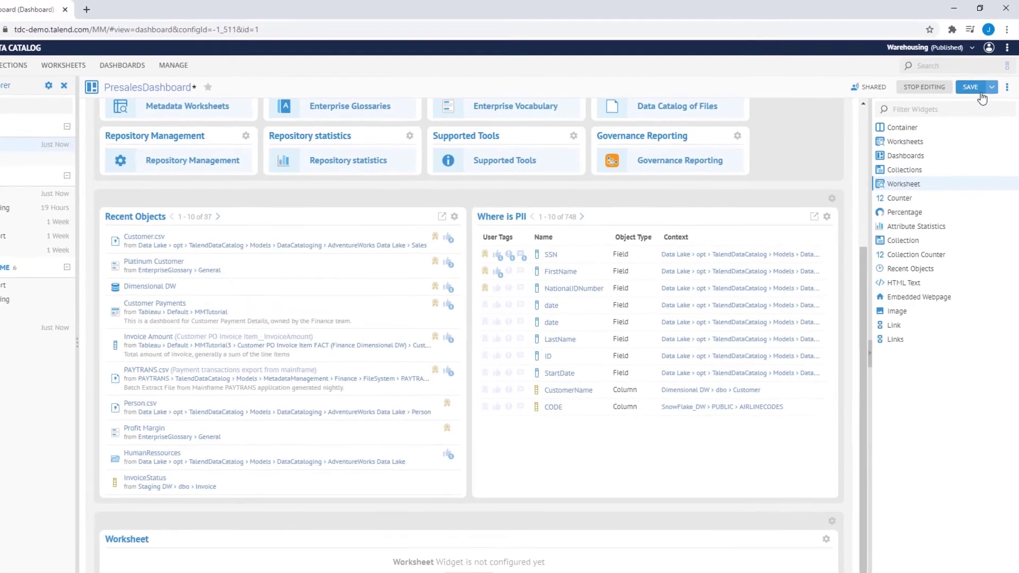
left_click(975, 83)
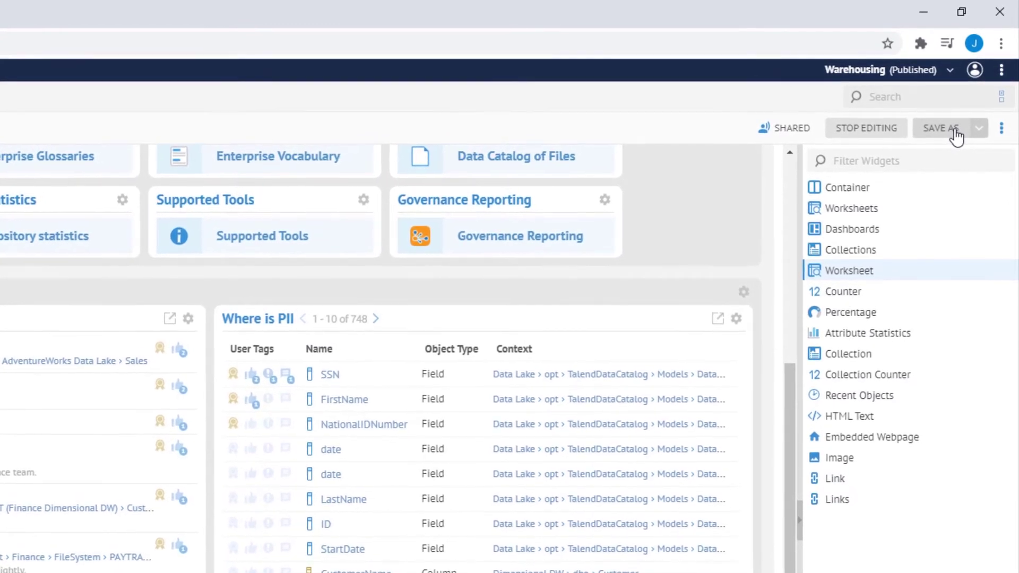
Step: Search the catalog for 'invoice' and browse the 866 matching objects
left_click(942, 96)
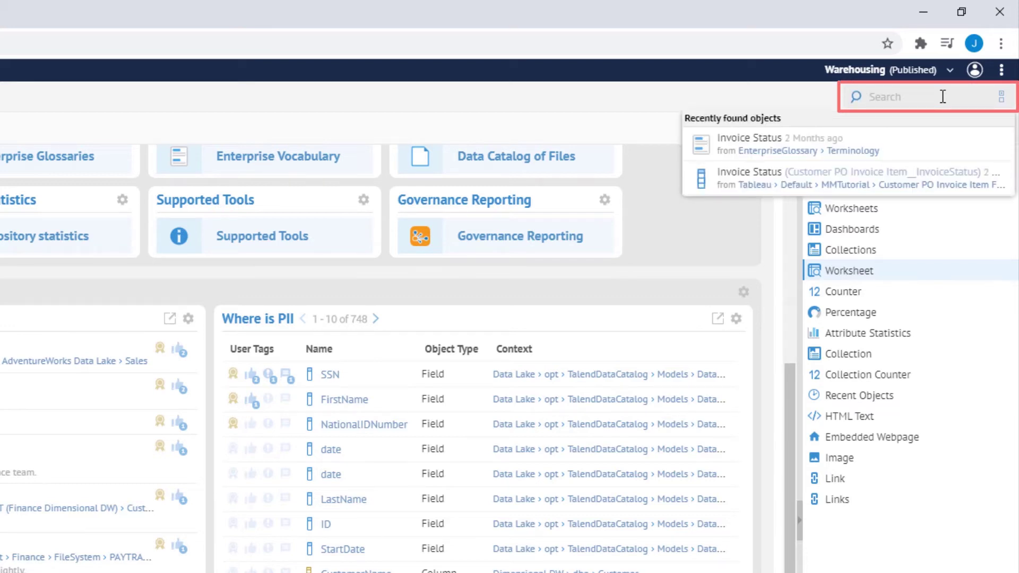
type("invoice")
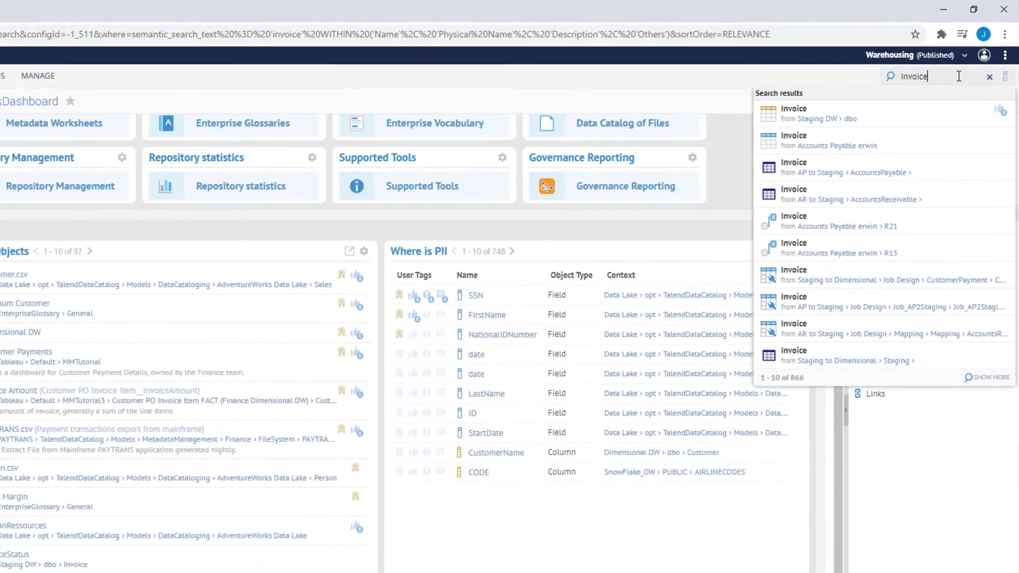
key("Return")
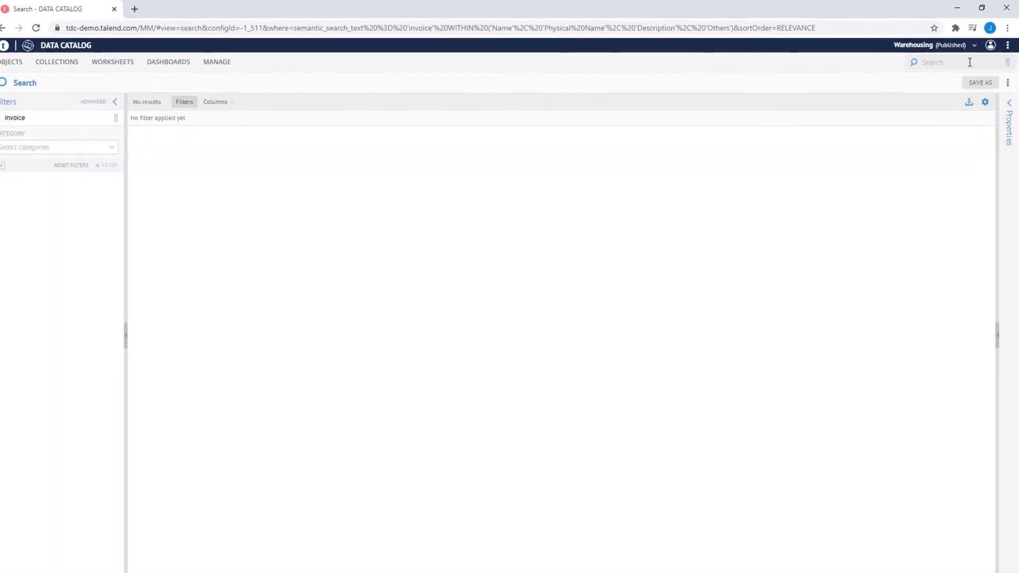
left_click(969, 61)
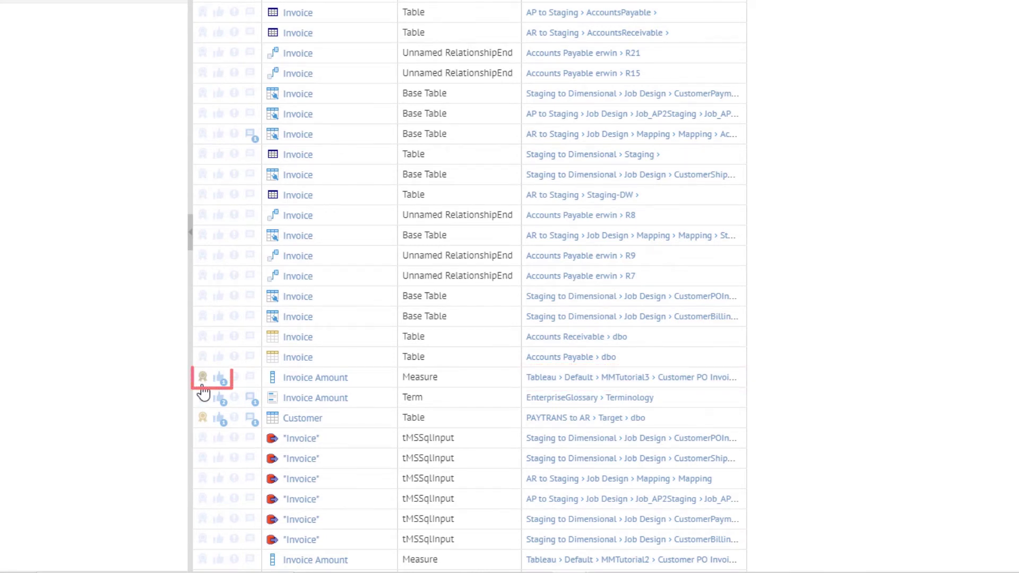
left_click(221, 384)
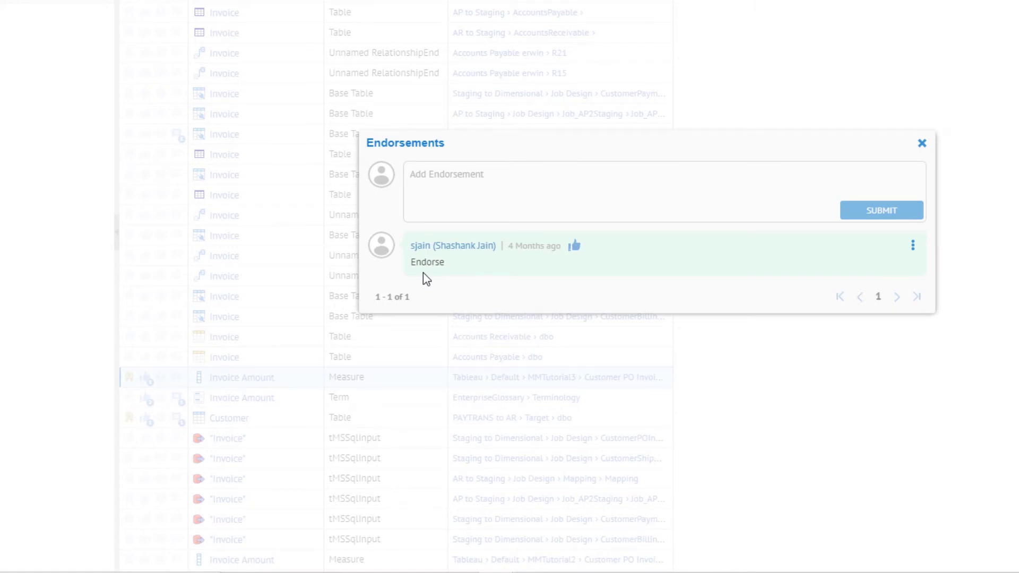
left_click(922, 146)
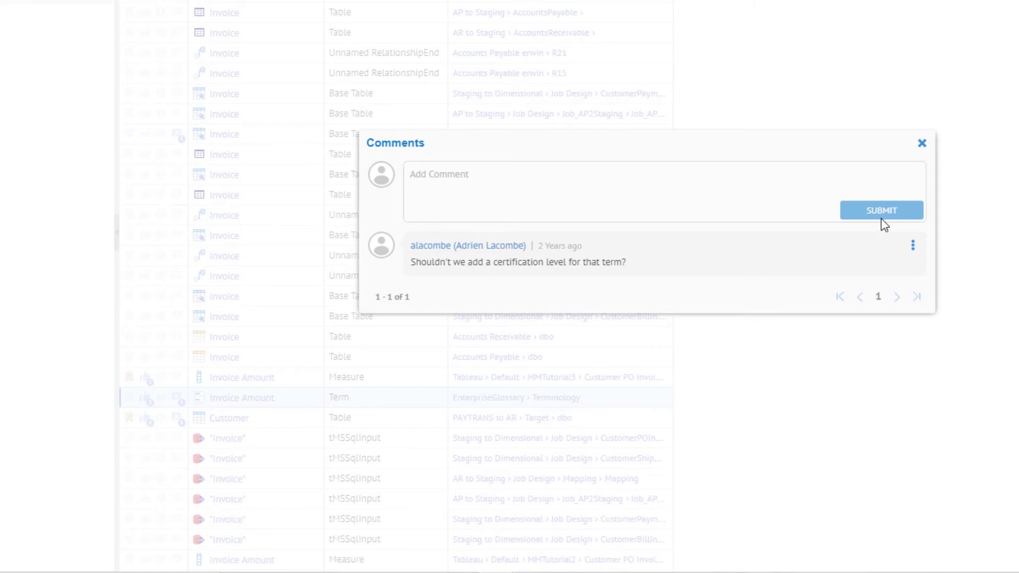
left_click(923, 143)
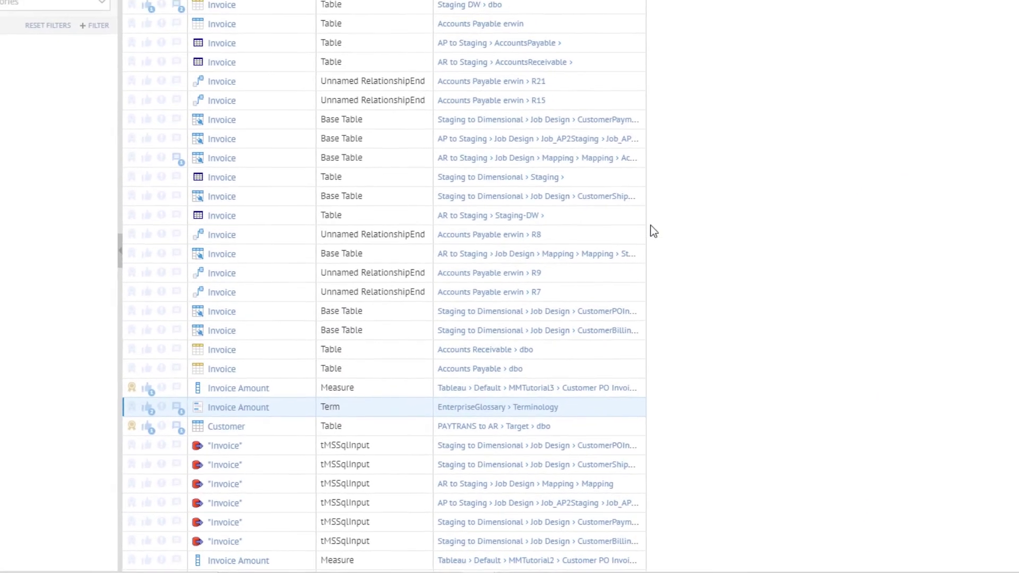
left_click(231, 437)
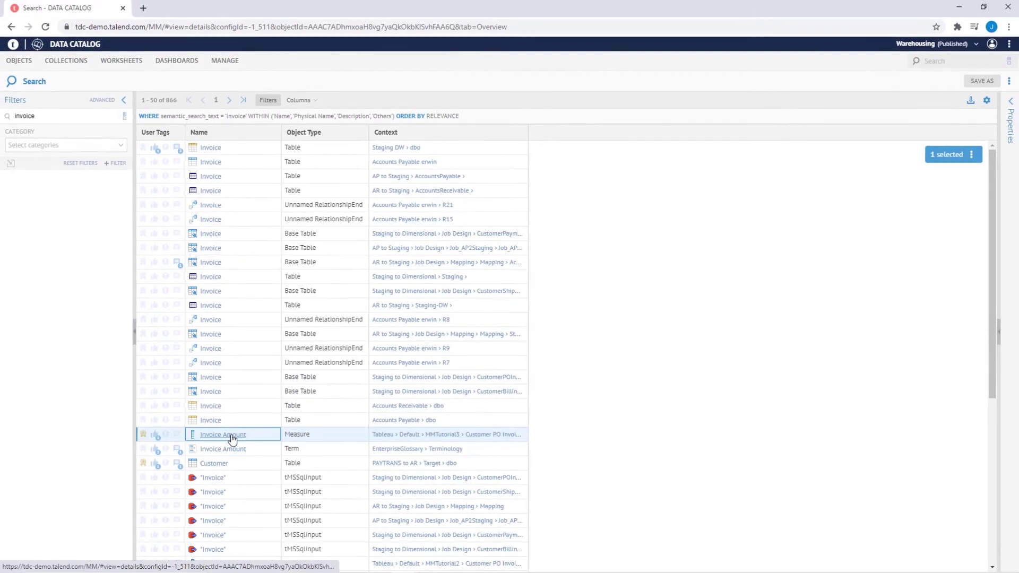
Step: Open the Customer PO Invoice Item data flow and highlight Invoice Amount's lineage path
left_click(162, 107)
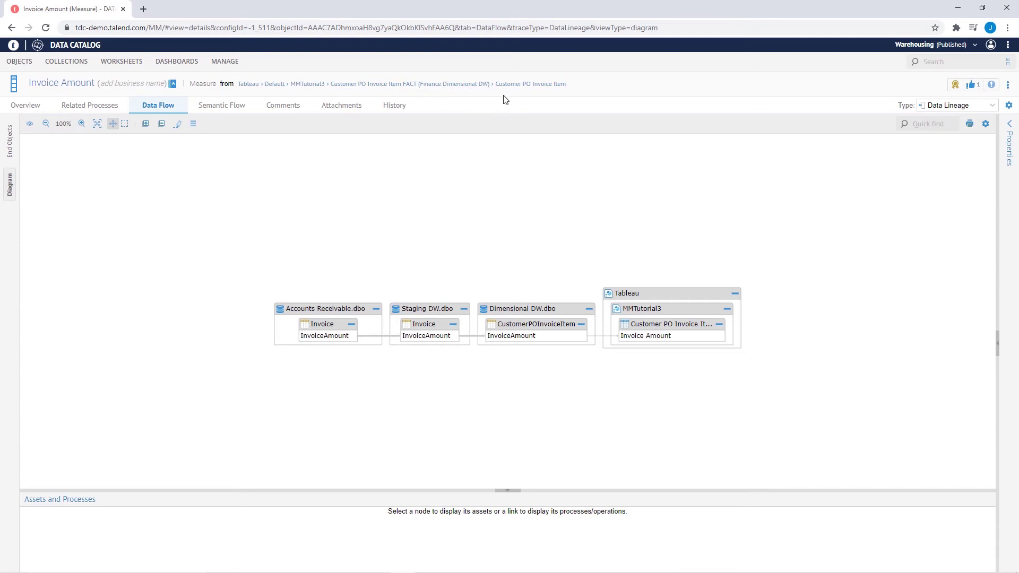
left_click(514, 85)
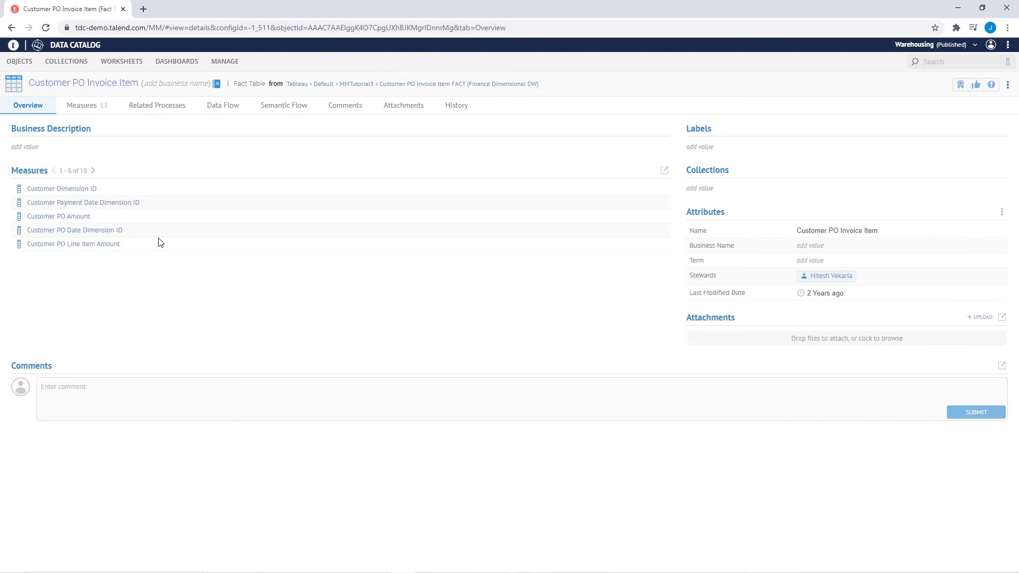
left_click(231, 109)
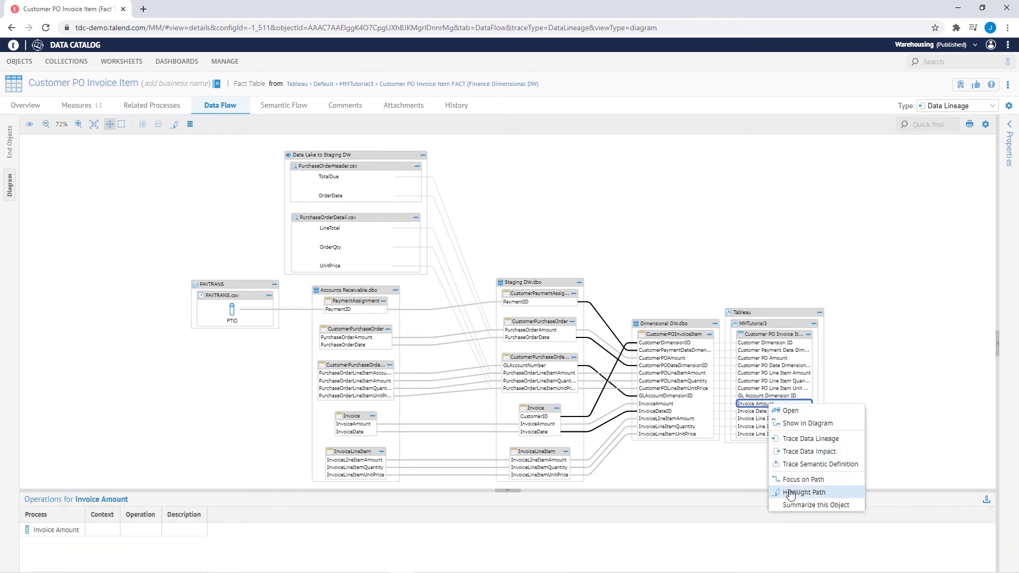
left_click(796, 493)
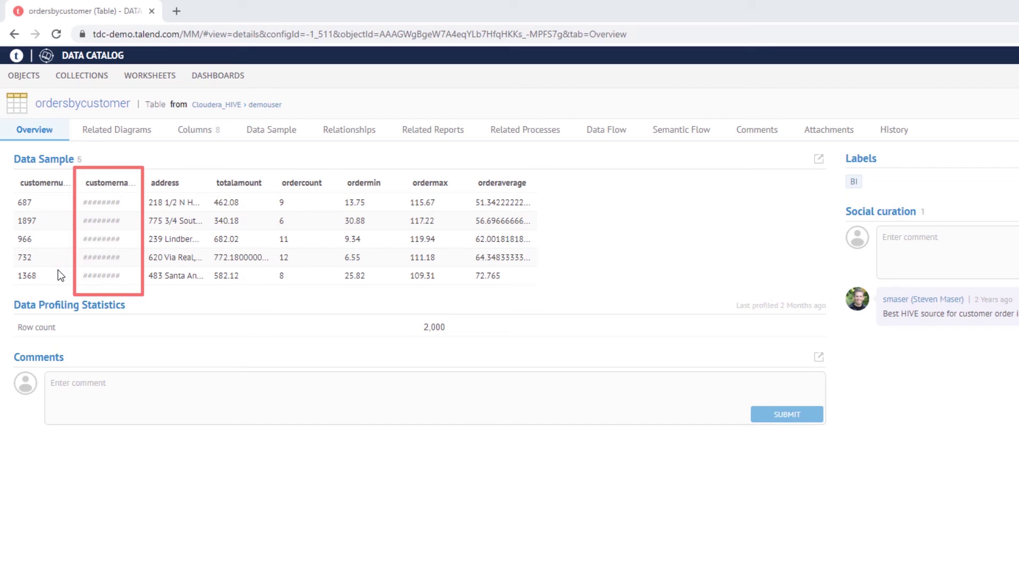
Step: List ordersbycustomer's columns with their semantic types and open customername's details
left_click(194, 137)
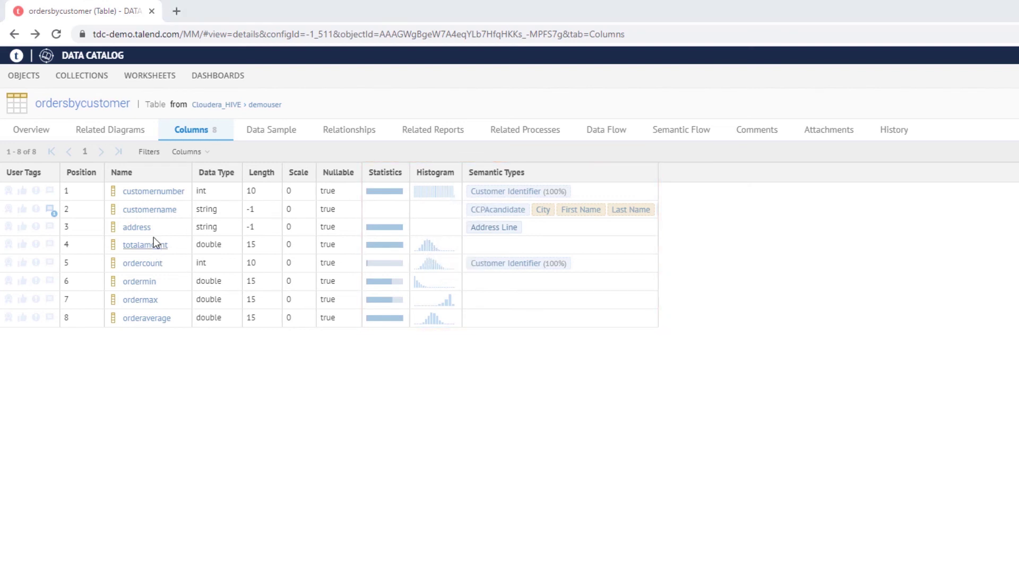
left_click(158, 210)
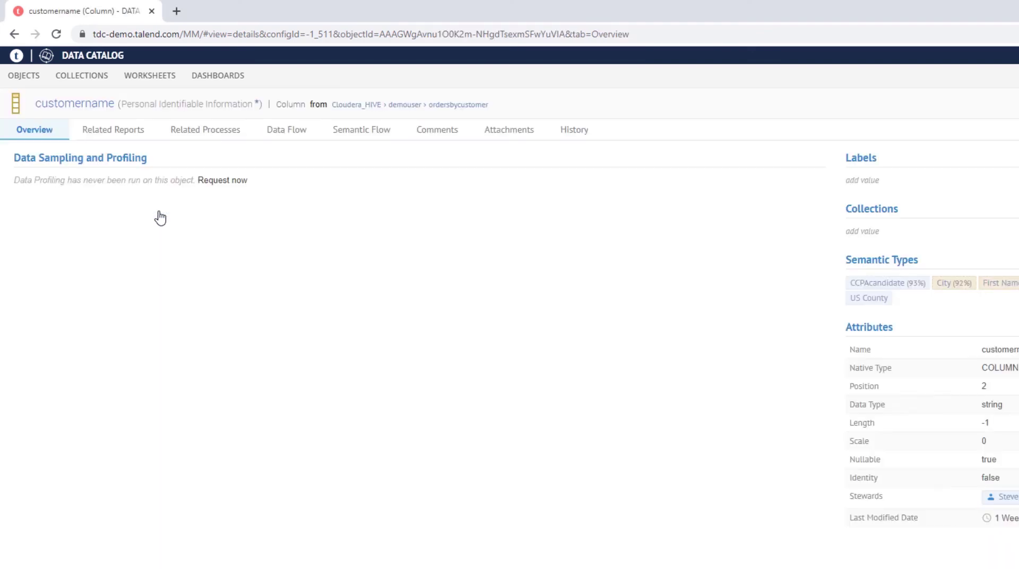
Step: Show customername's semantic flow linking it to the Personal Identifiable Information term
left_click(363, 138)
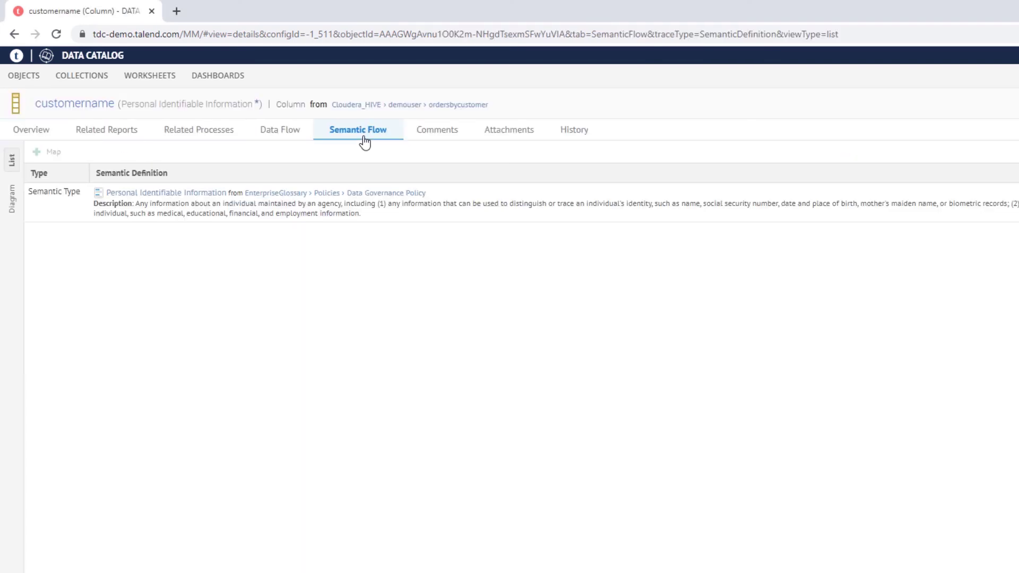